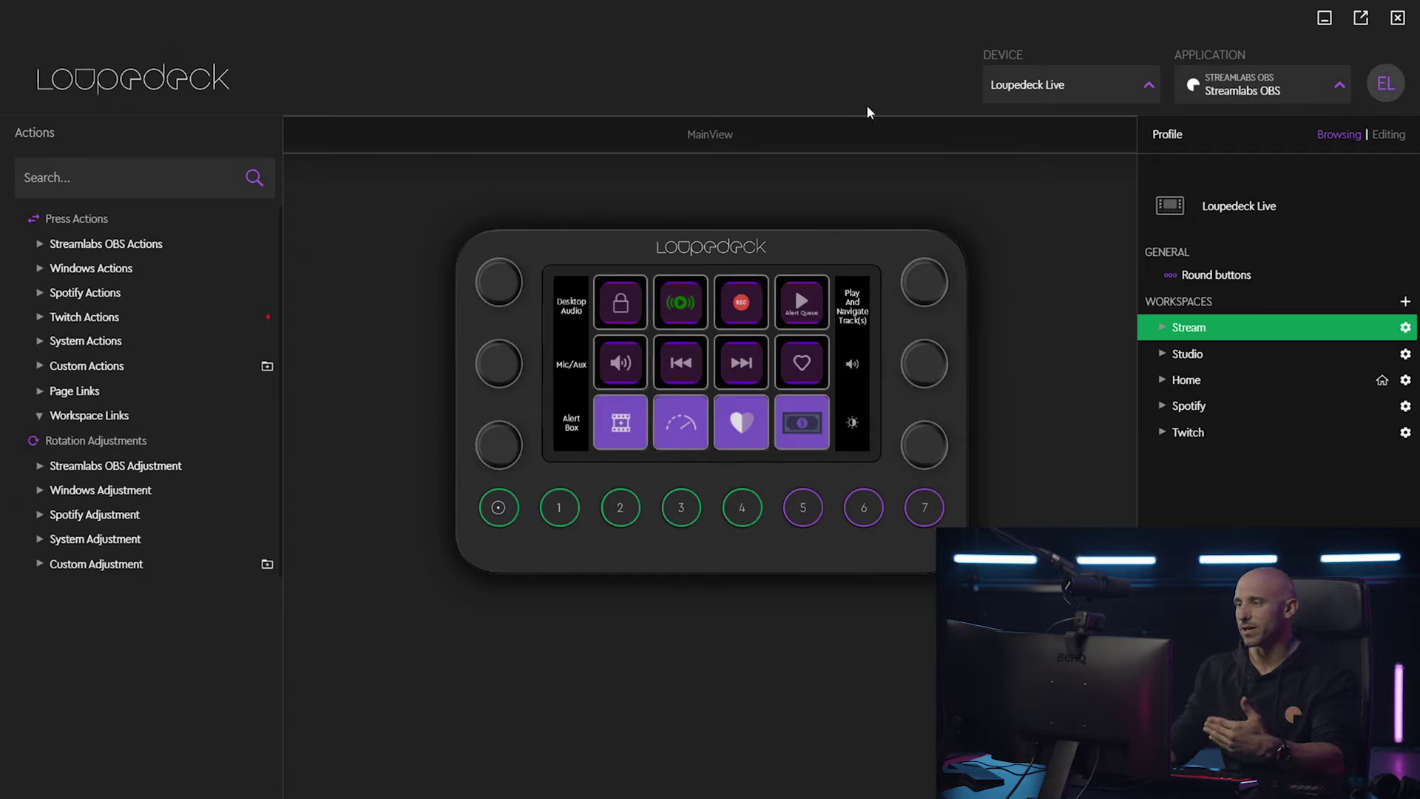
Leave the application unchanged and open the Streamlabs OBS profile's Round buttons page.
click(1311, 90)
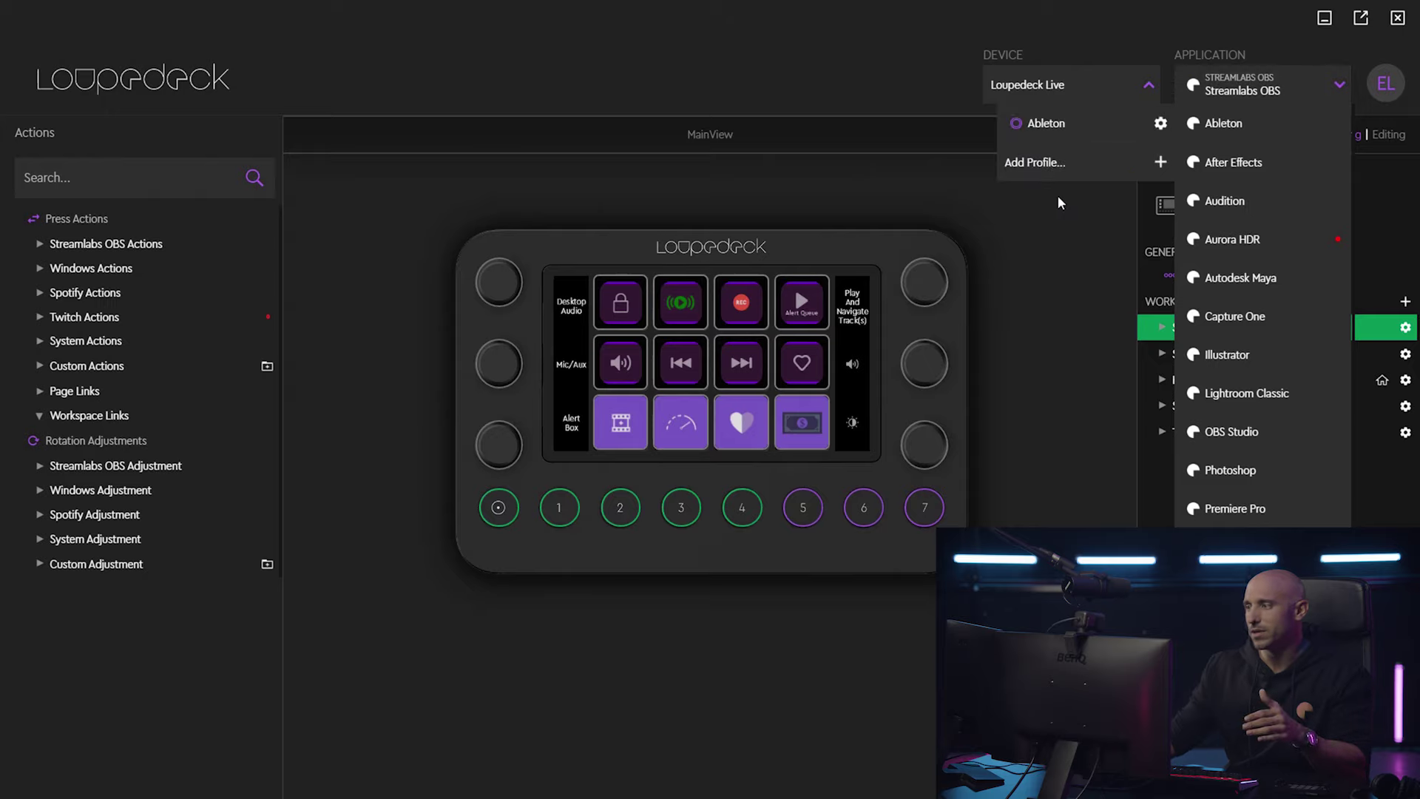
click(1048, 225)
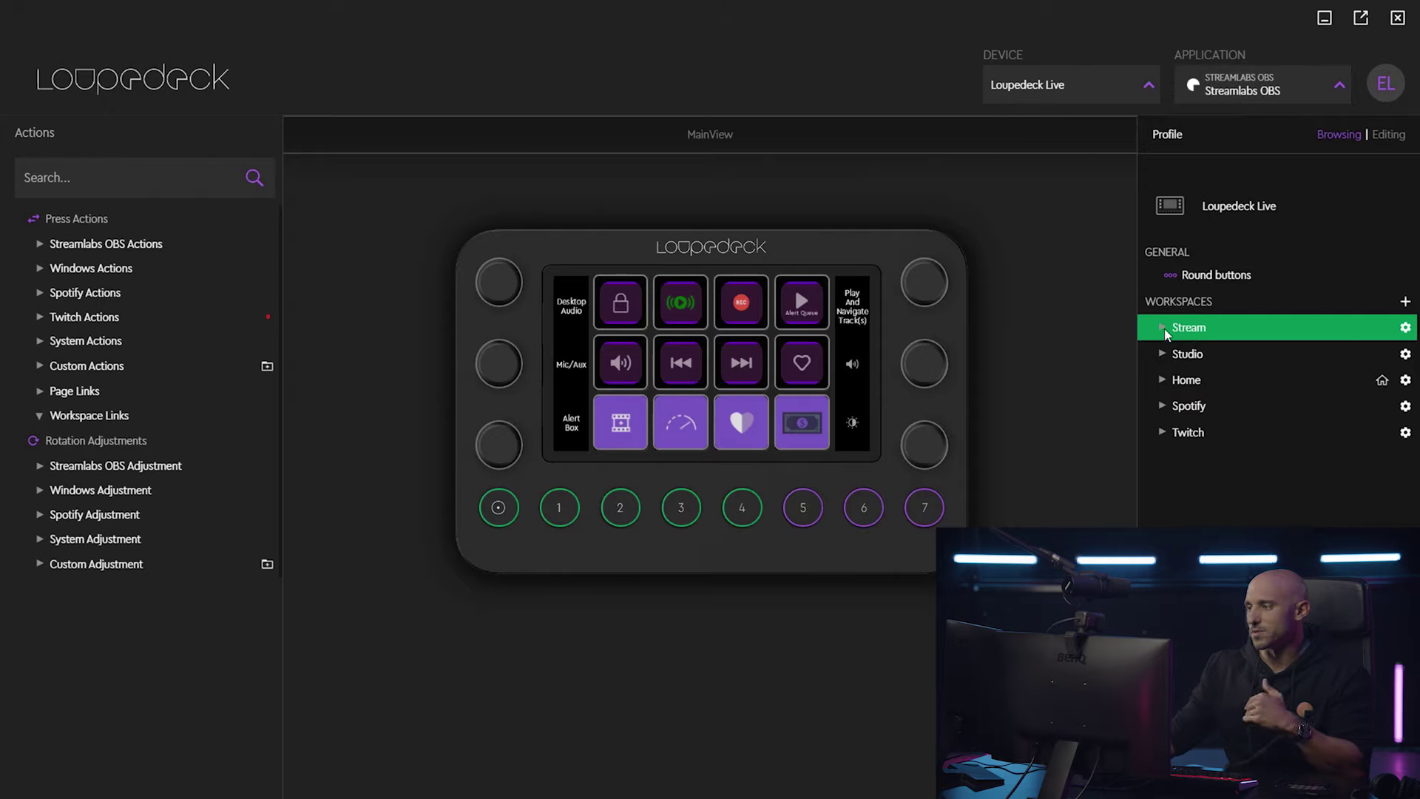
click(1192, 276)
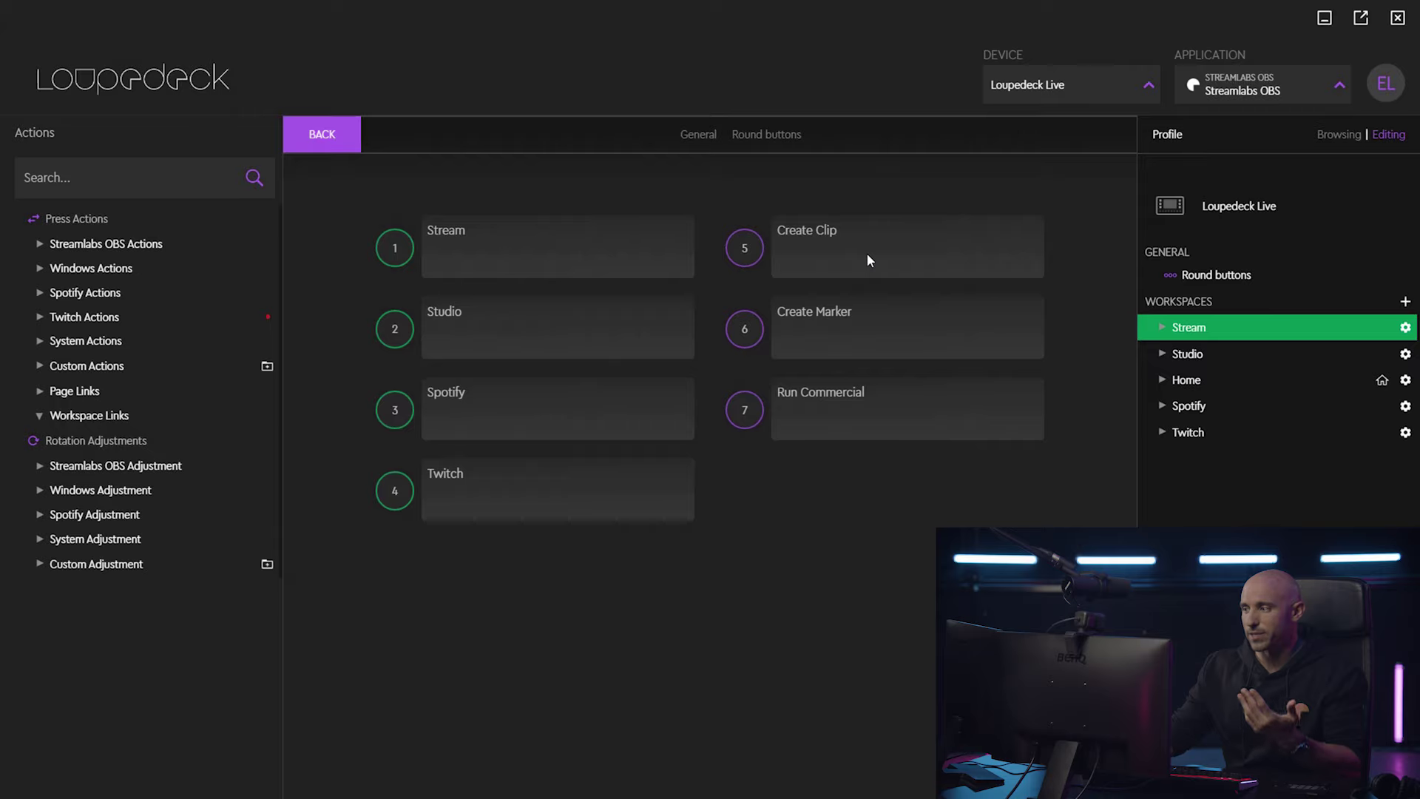
Put Twitch's Slow Chat on the Stream General page's bottom-right key and start a new macro.
click(1205, 327)
click(1234, 382)
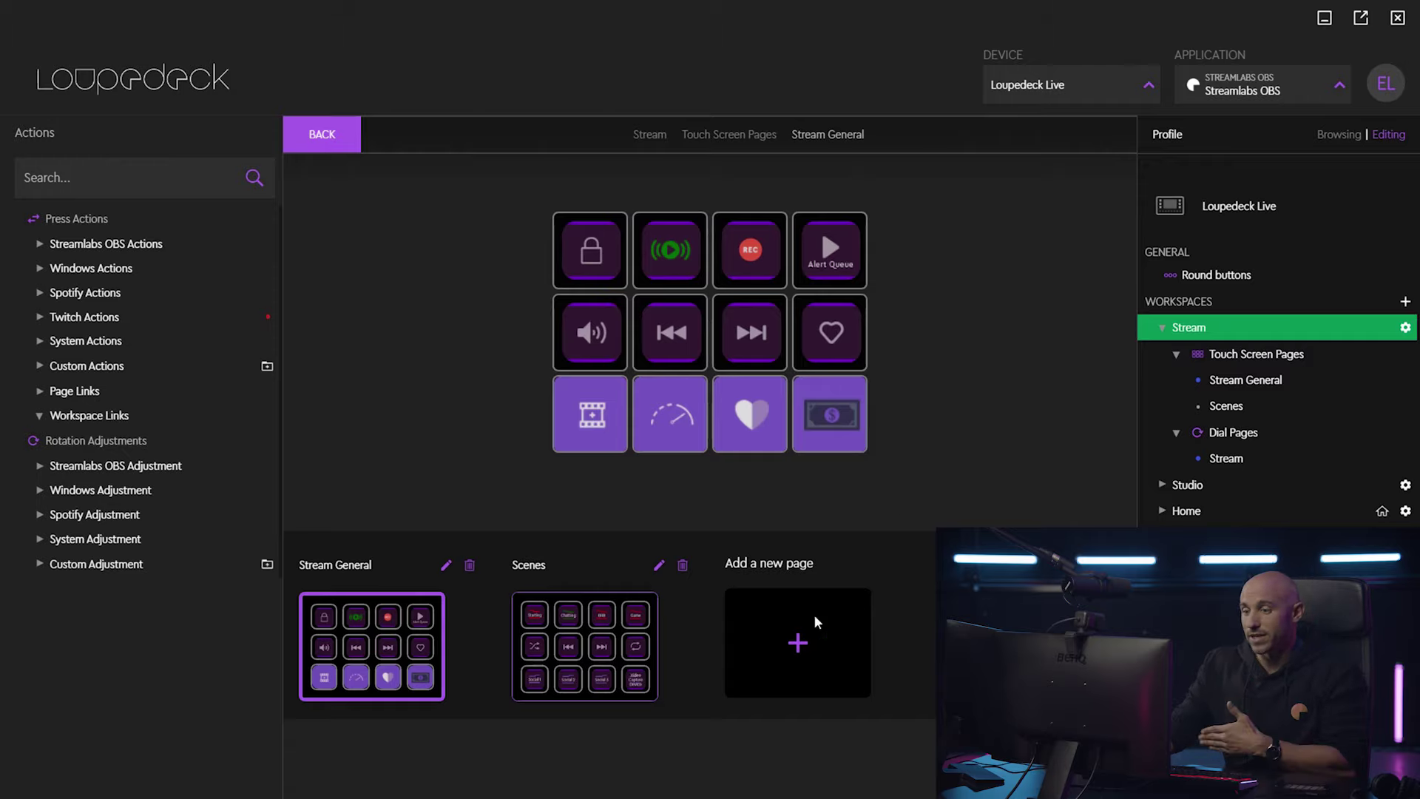
click(40, 366)
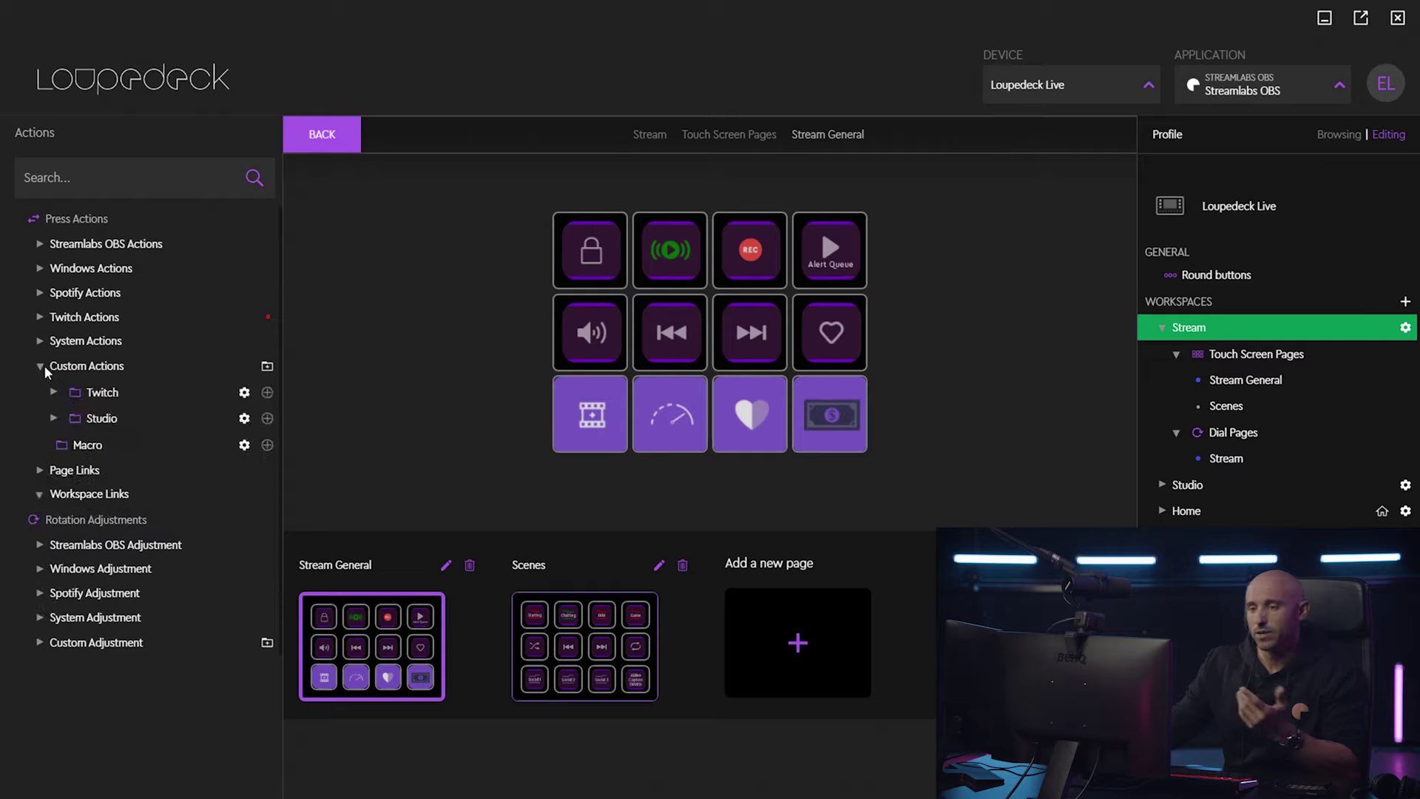
click(54, 392)
drag(104, 420, 832, 422)
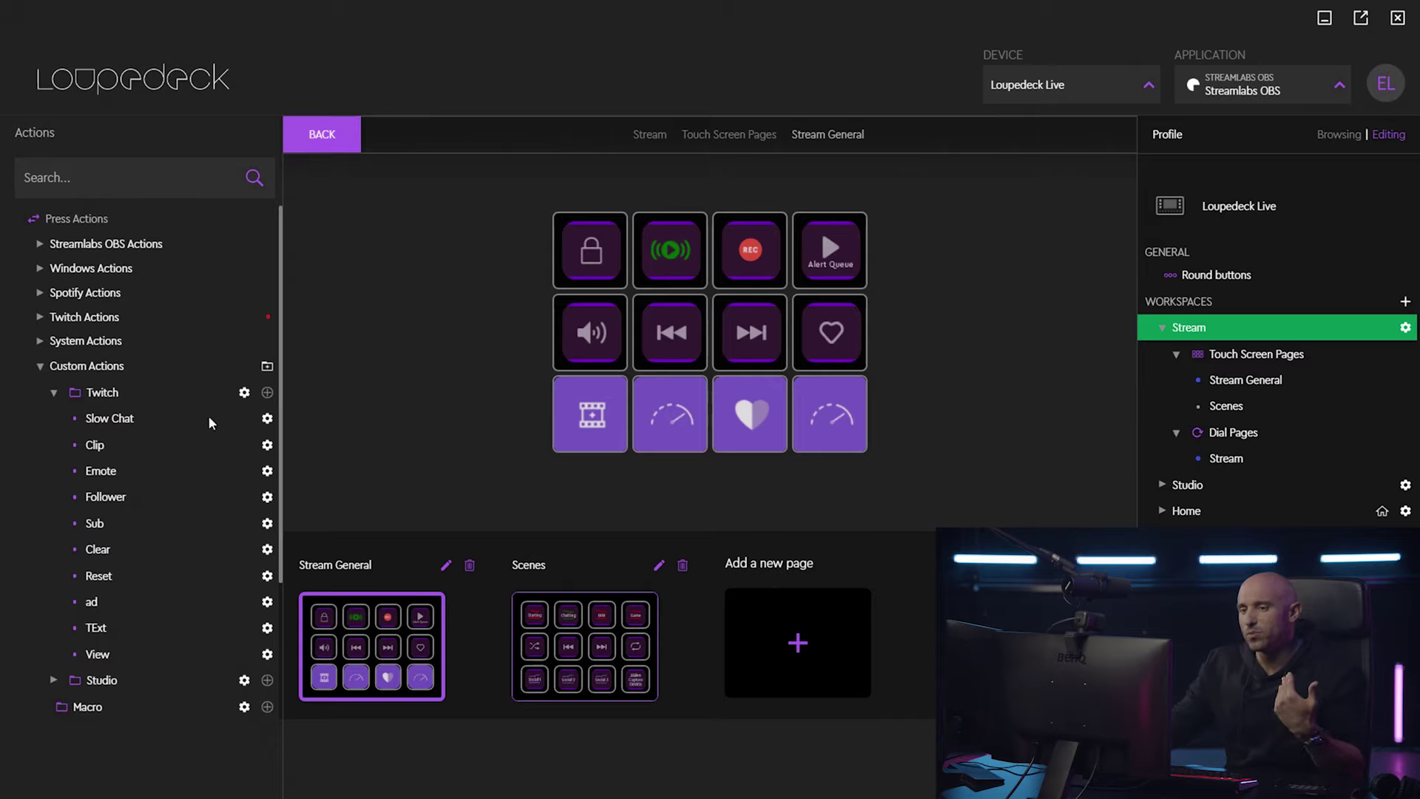
scroll(78, 405, down, 5)
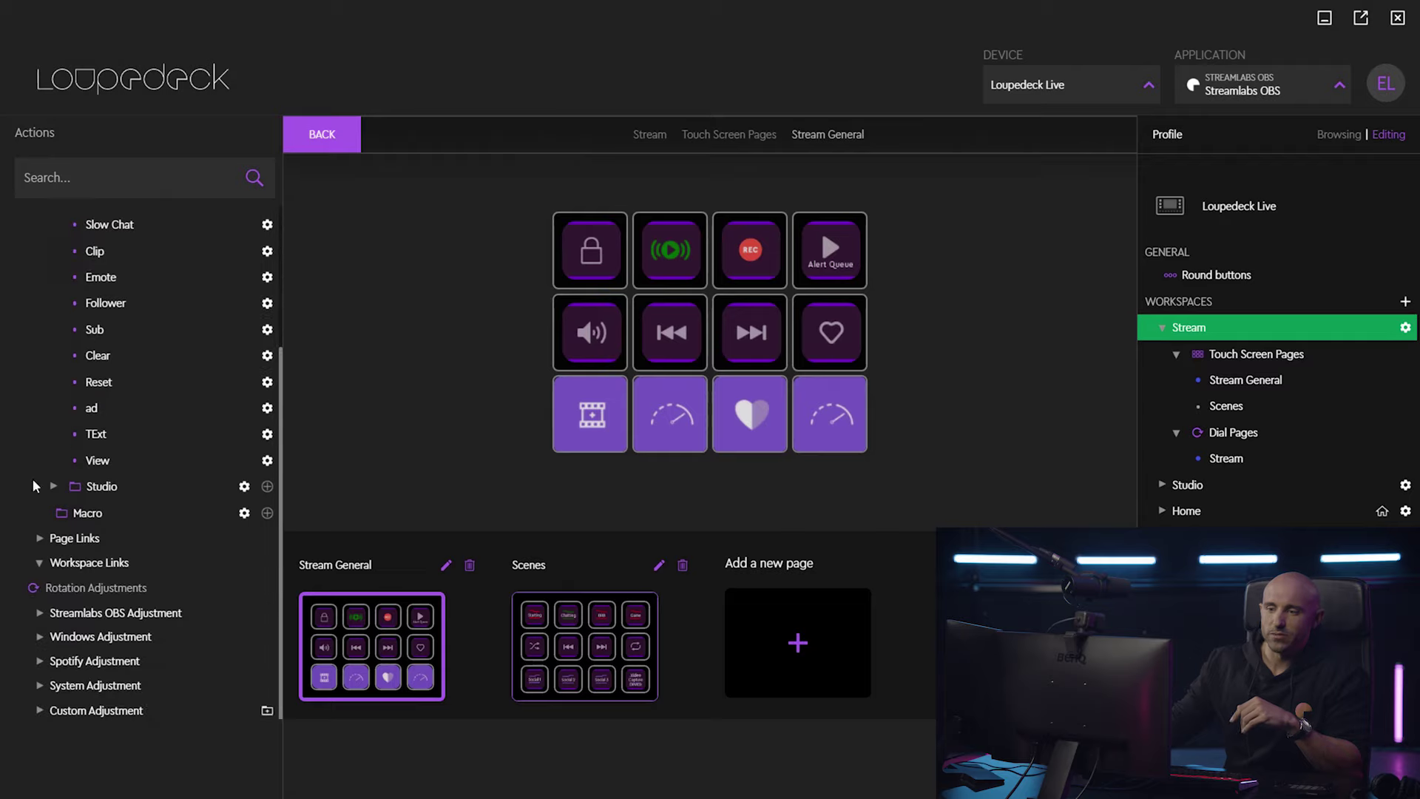
click(267, 513)
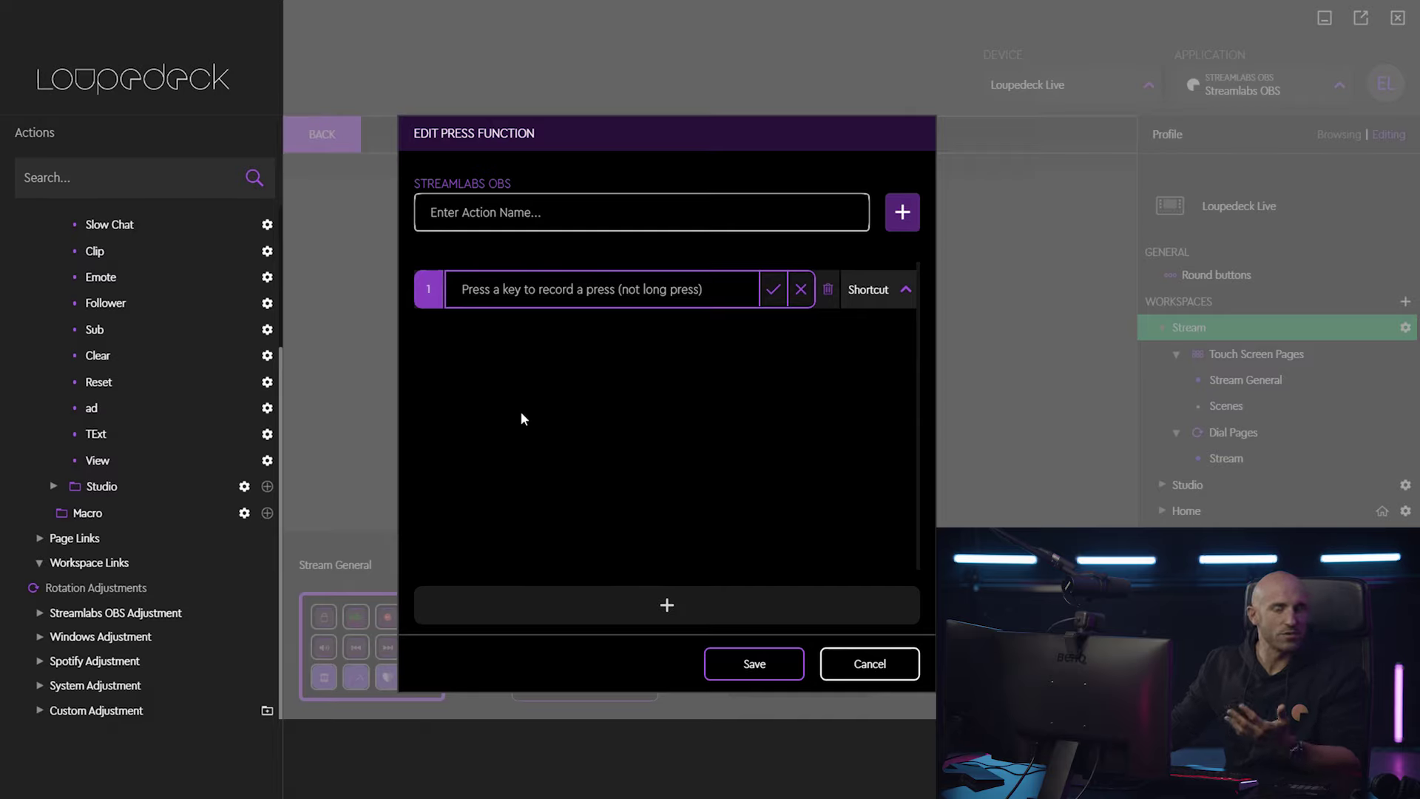
Make step 1 an action step running Loupedeck Logo, found by searching 'logo'.
click(895, 291)
click(881, 330)
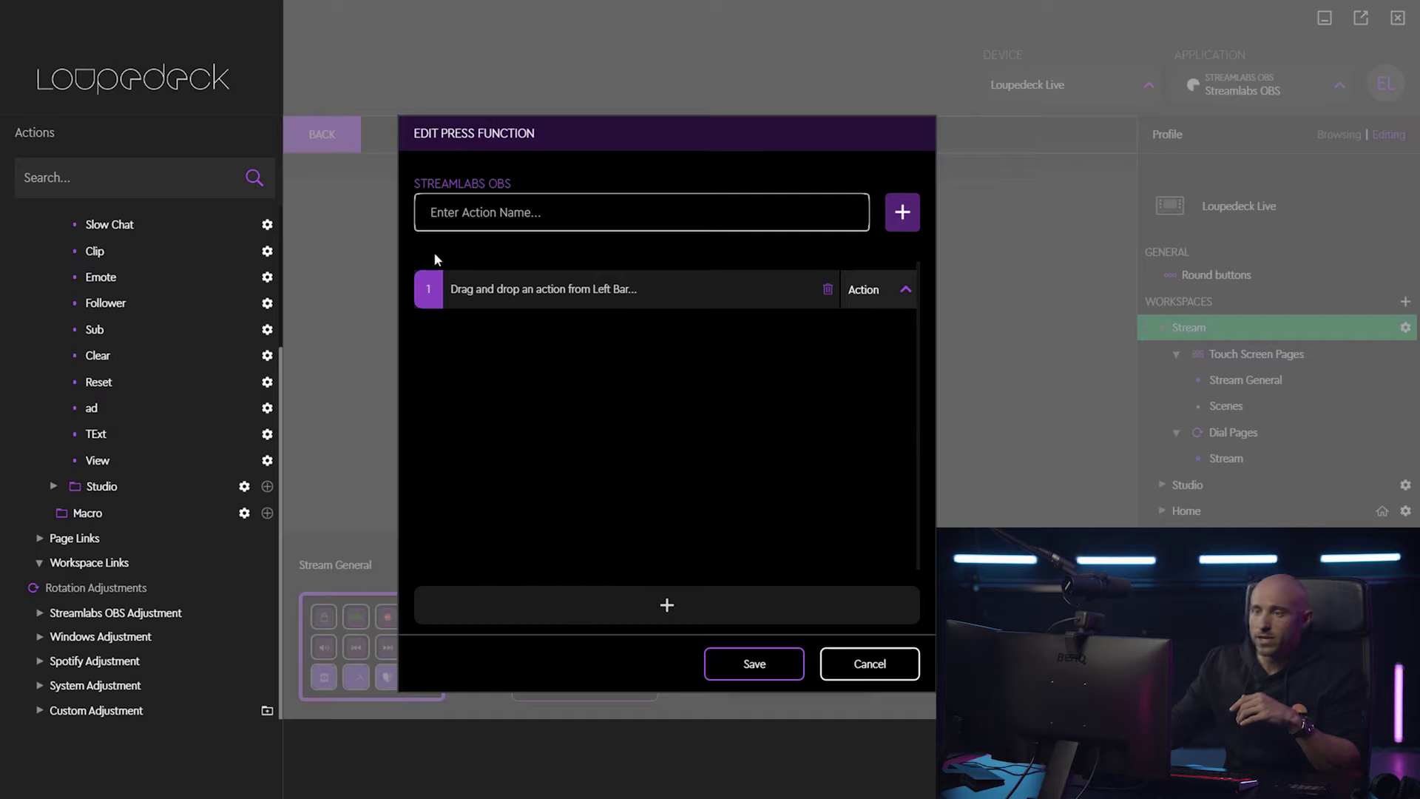
click(152, 174)
text(logo)
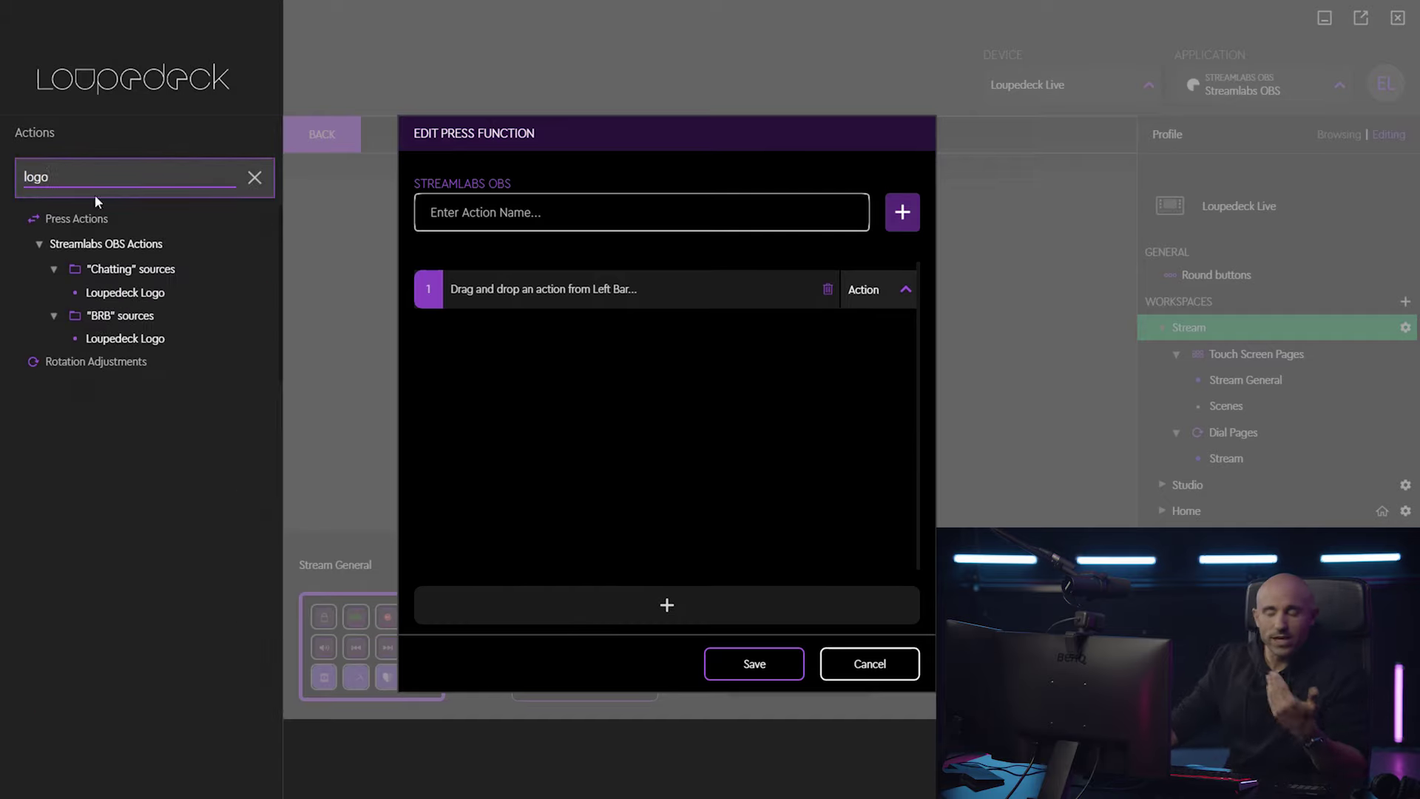
drag(111, 293, 527, 288)
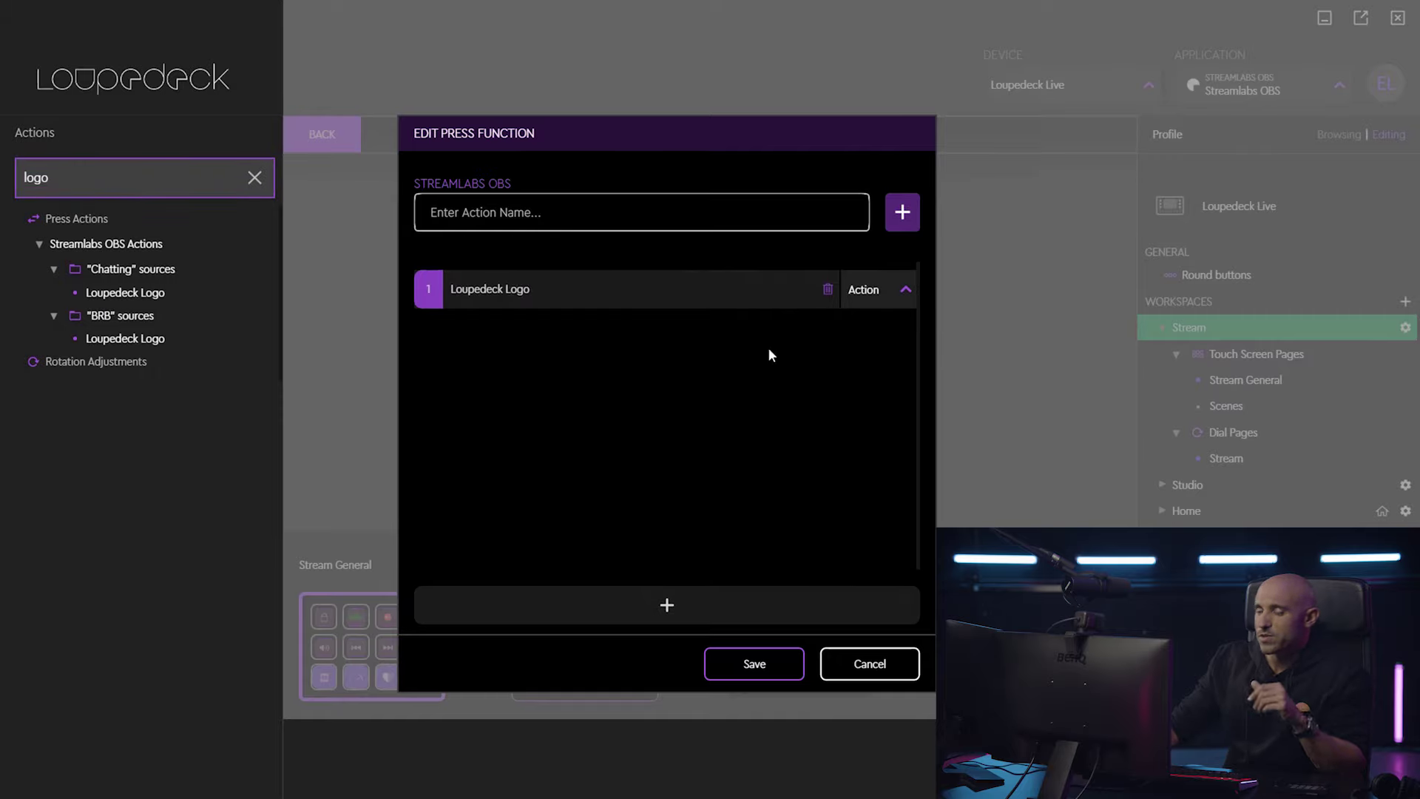
Add a second macro step as a 2000 ms delay.
click(716, 599)
click(895, 338)
click(880, 448)
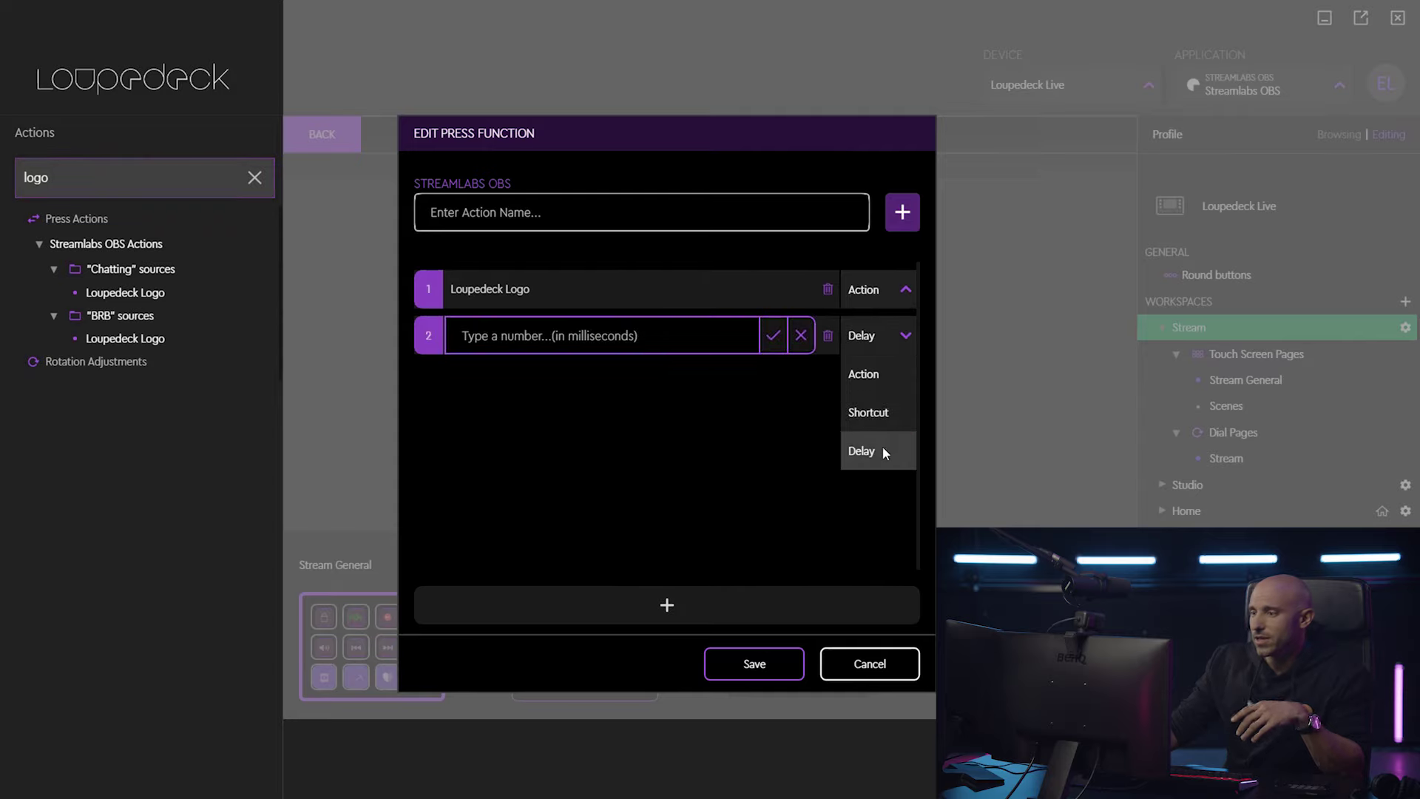
text(2000)
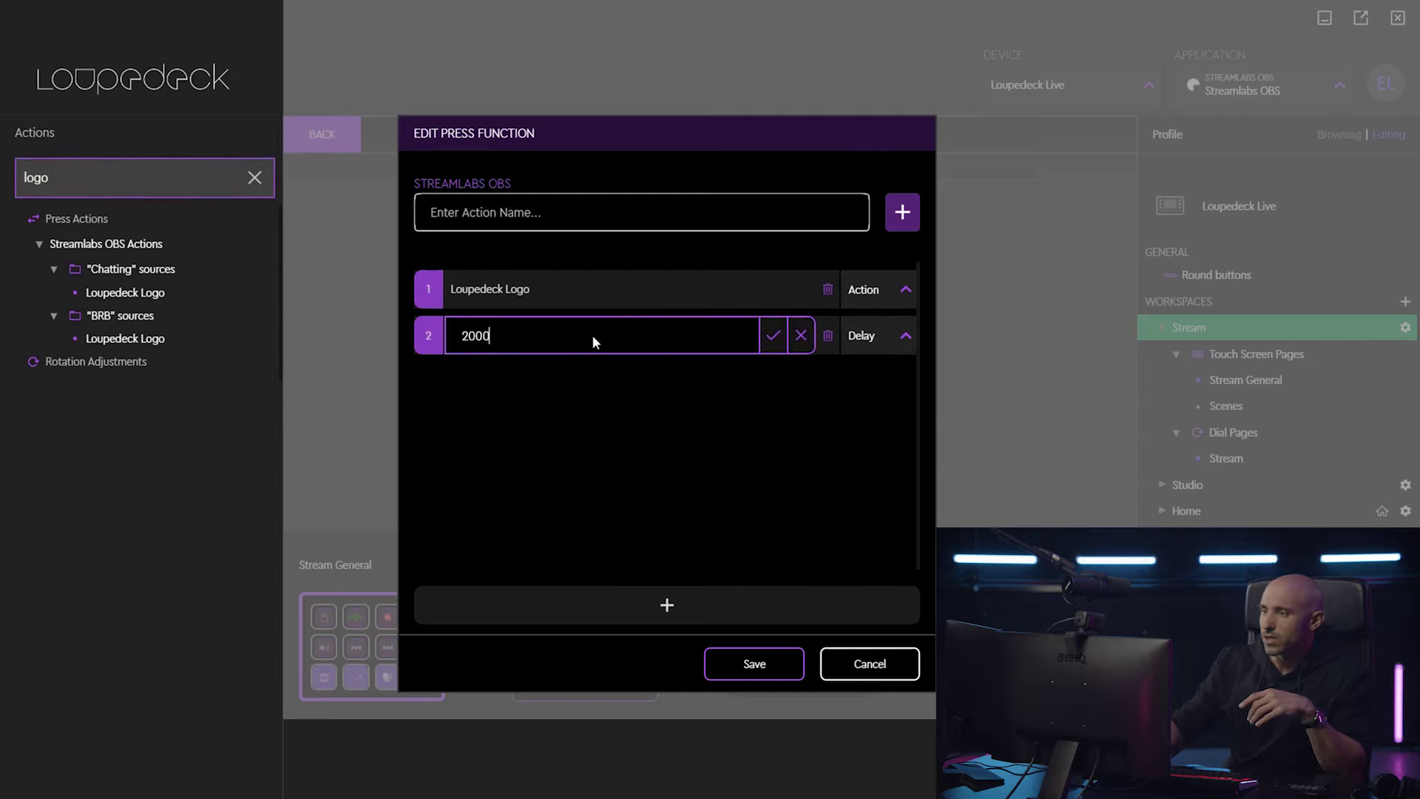
click(774, 338)
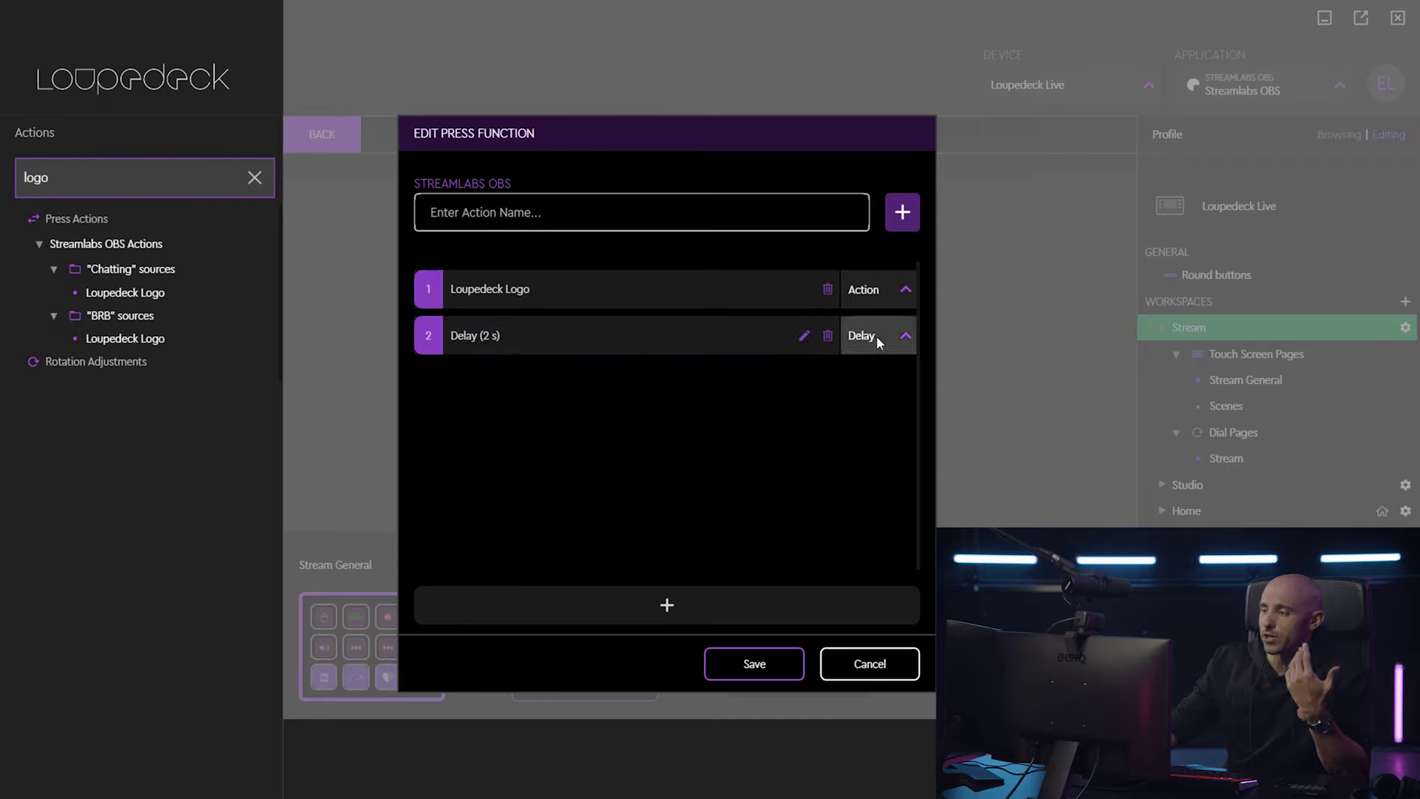
Add a third action step running Loupedeck Logo again.
click(668, 605)
click(907, 392)
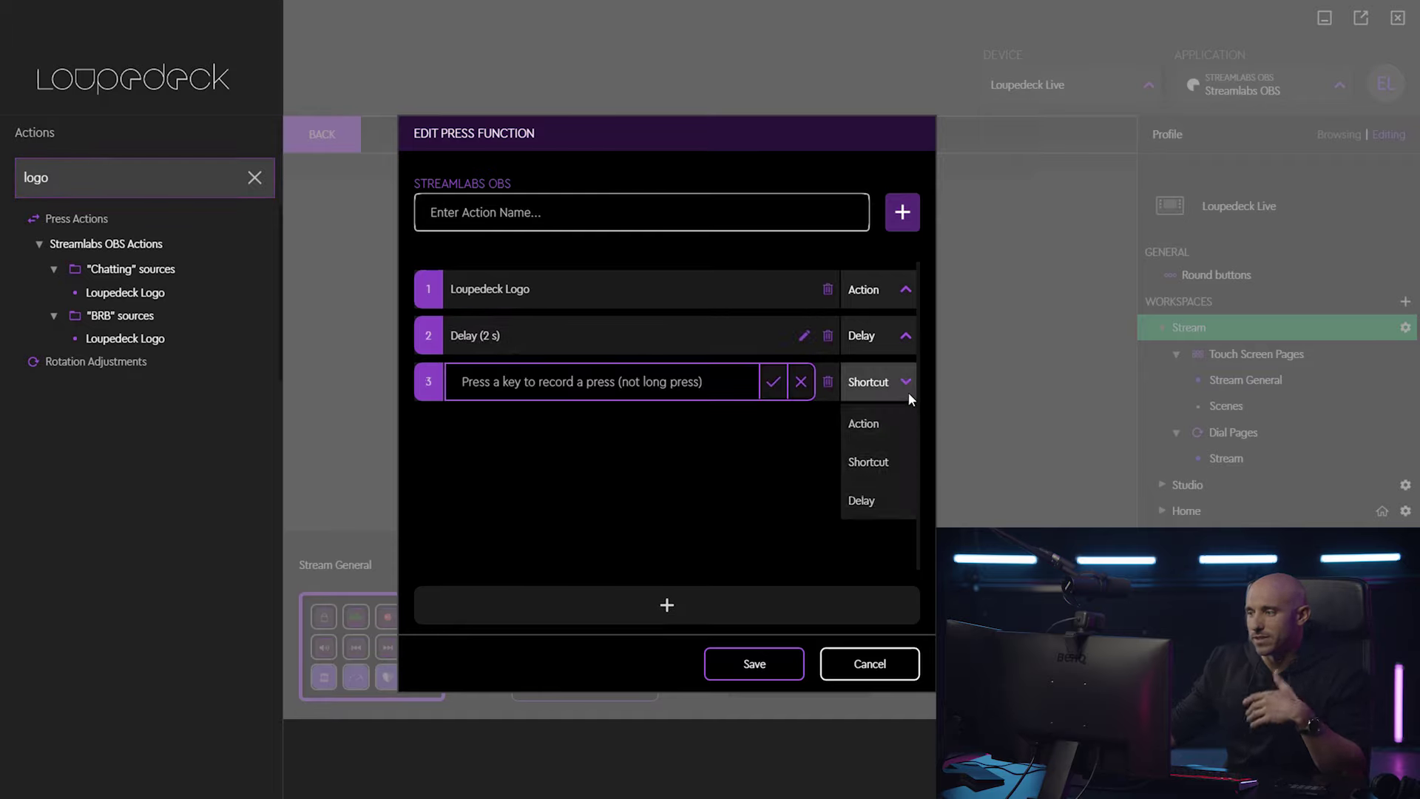
click(880, 423)
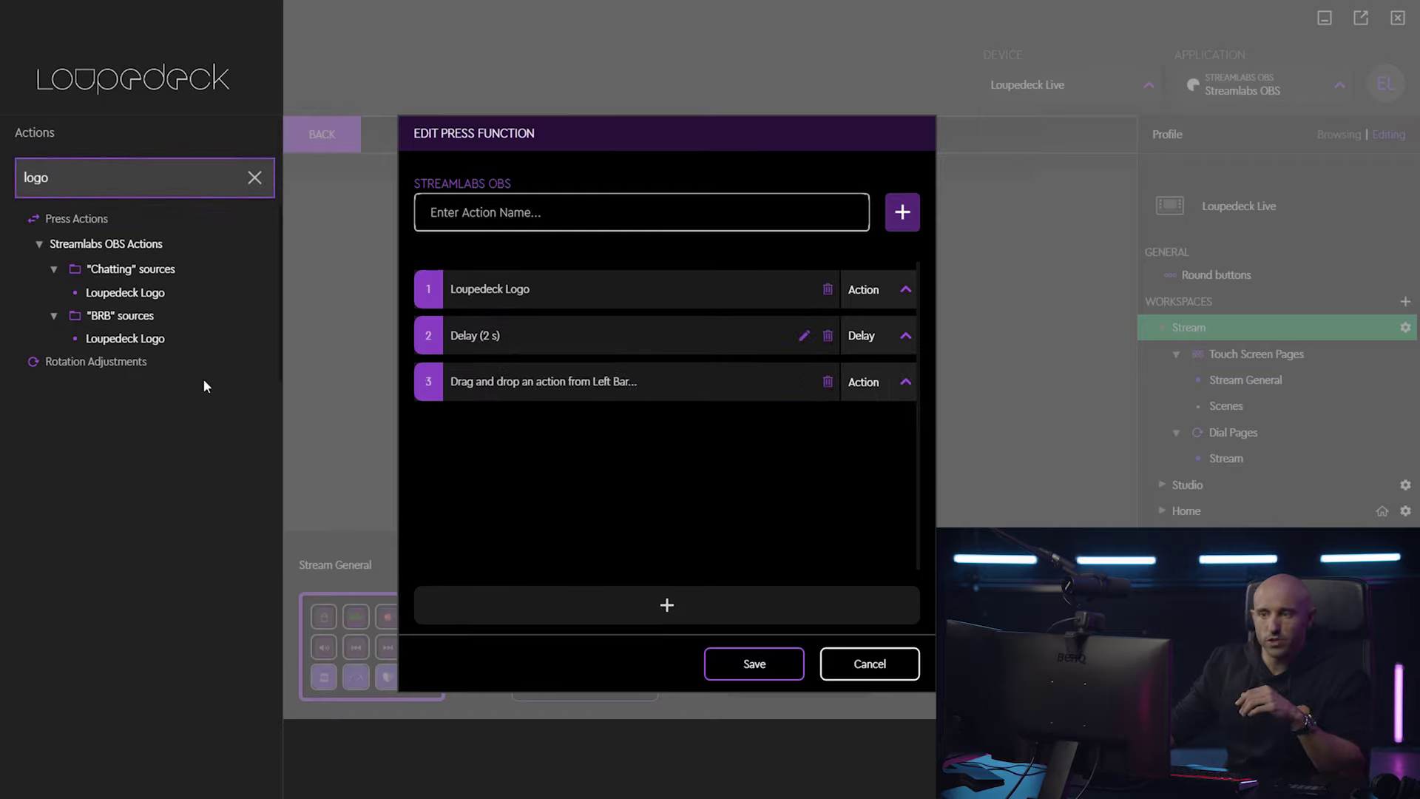
drag(122, 294, 551, 384)
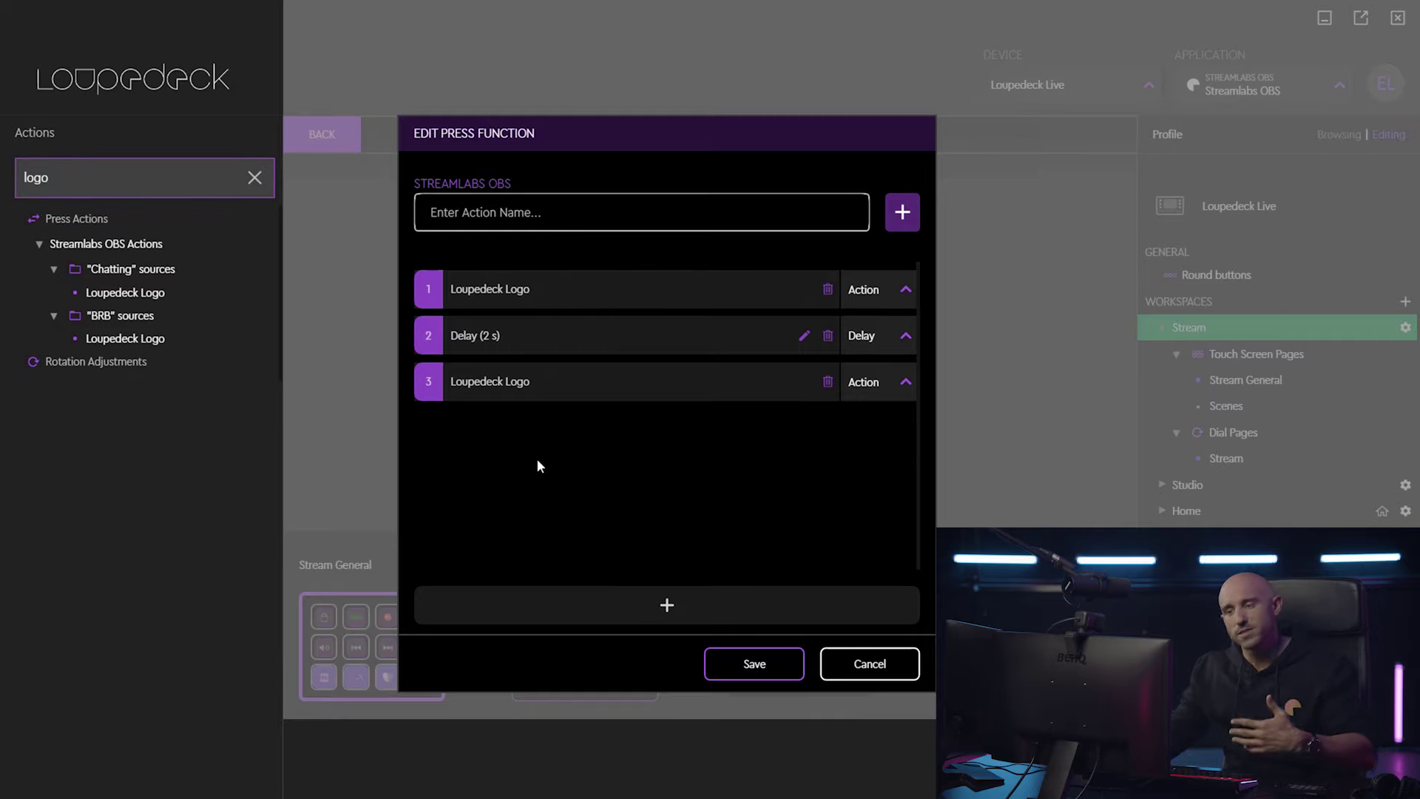
click(558, 476)
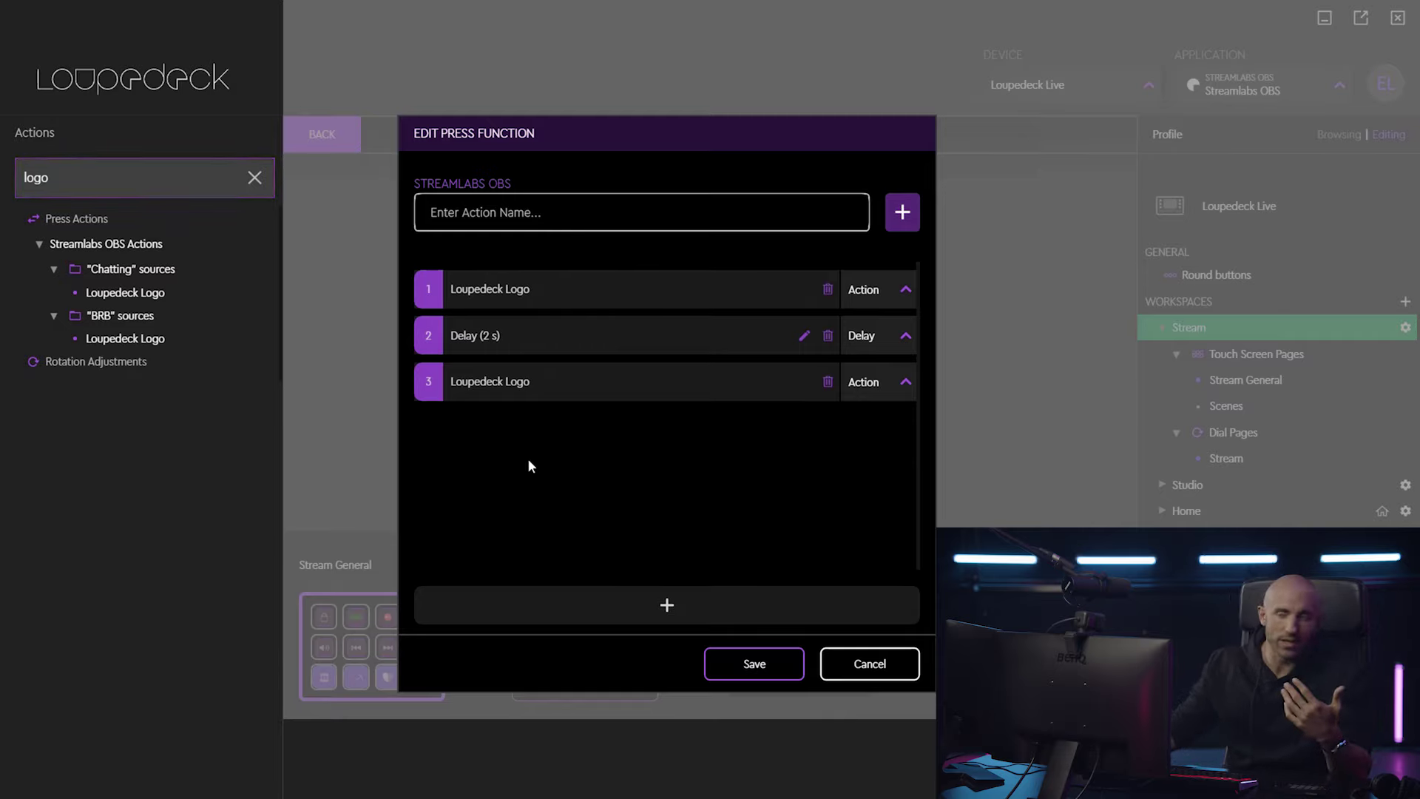
Save the pie-shaped icon to the macro in the Icon Editor, rotating it and back first.
click(901, 213)
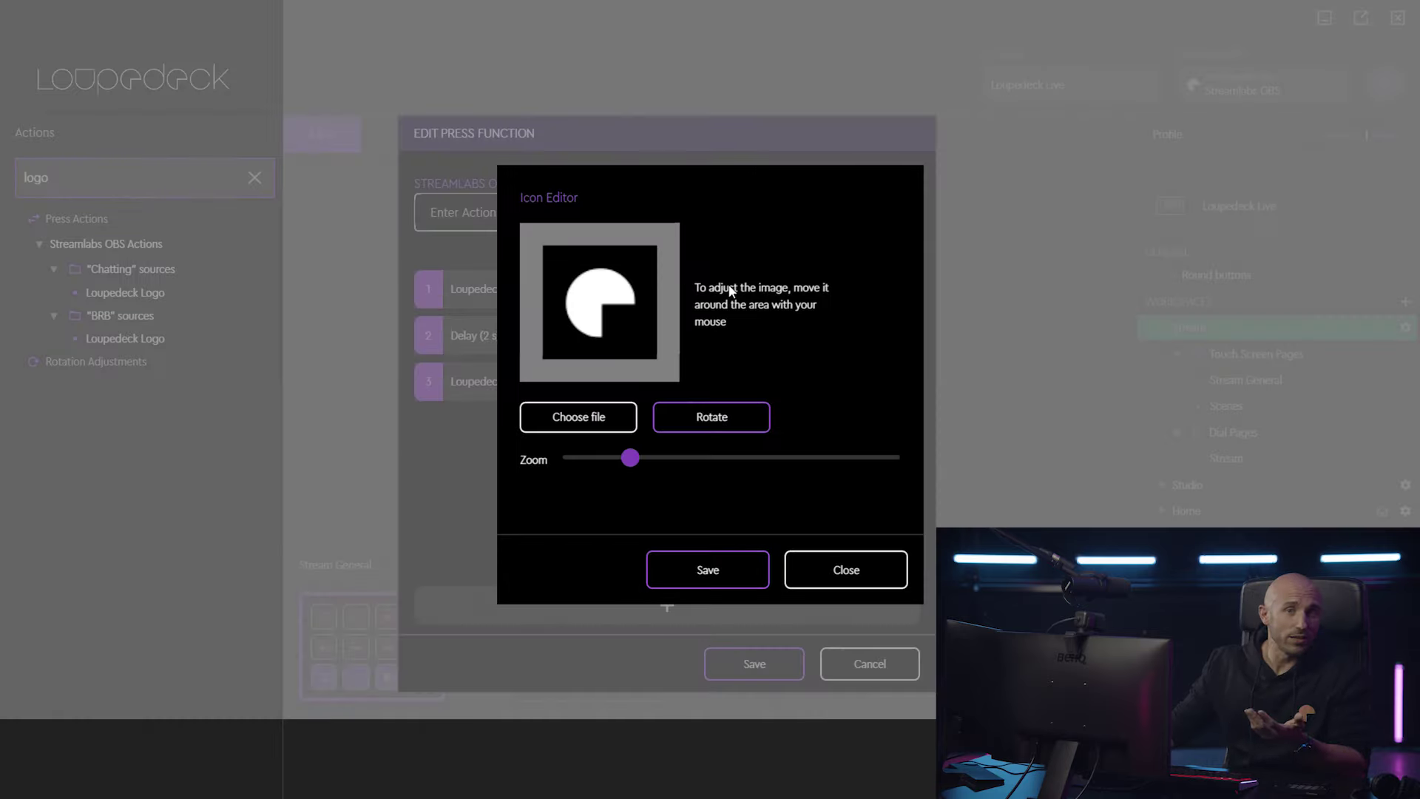
click(697, 416)
click(696, 417)
click(698, 418)
click(698, 418)
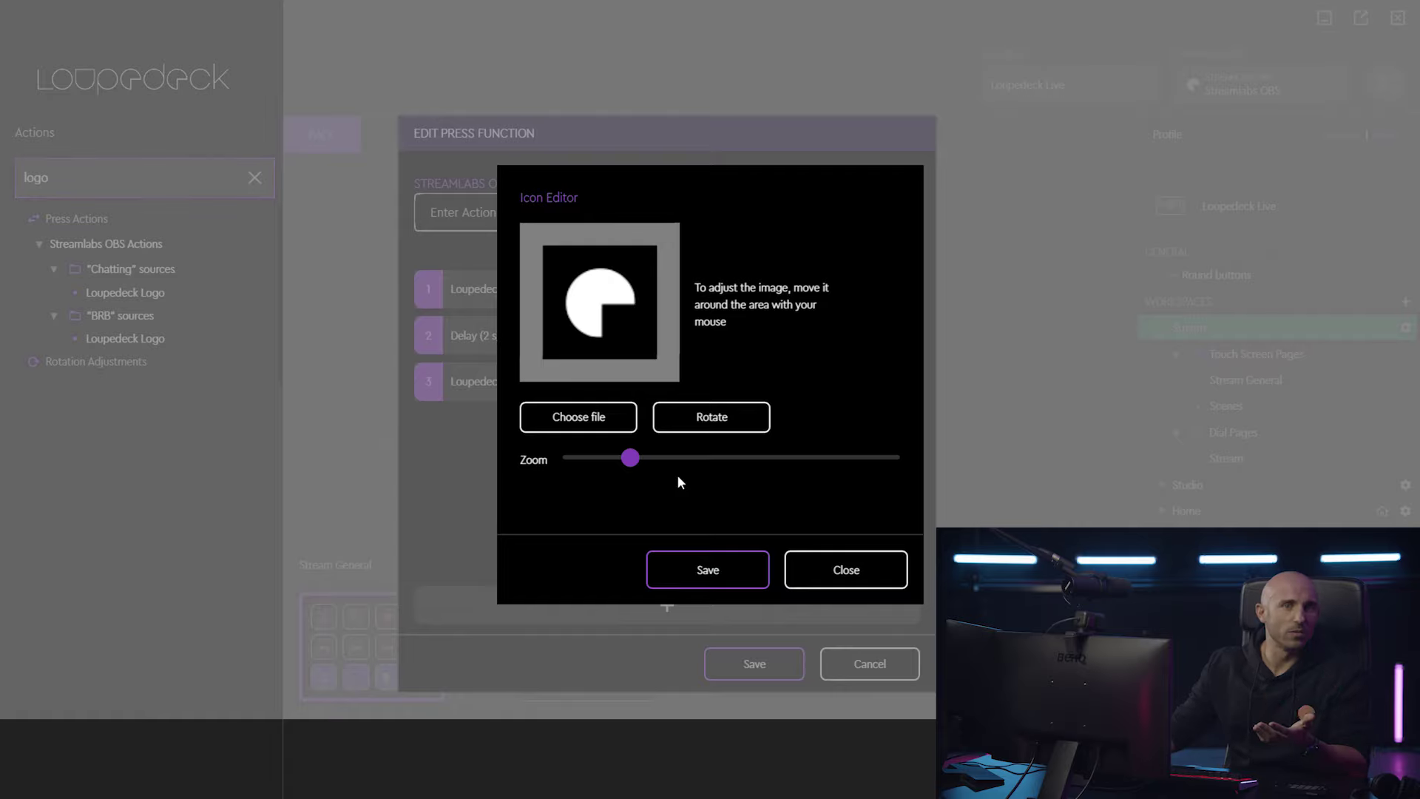
click(747, 570)
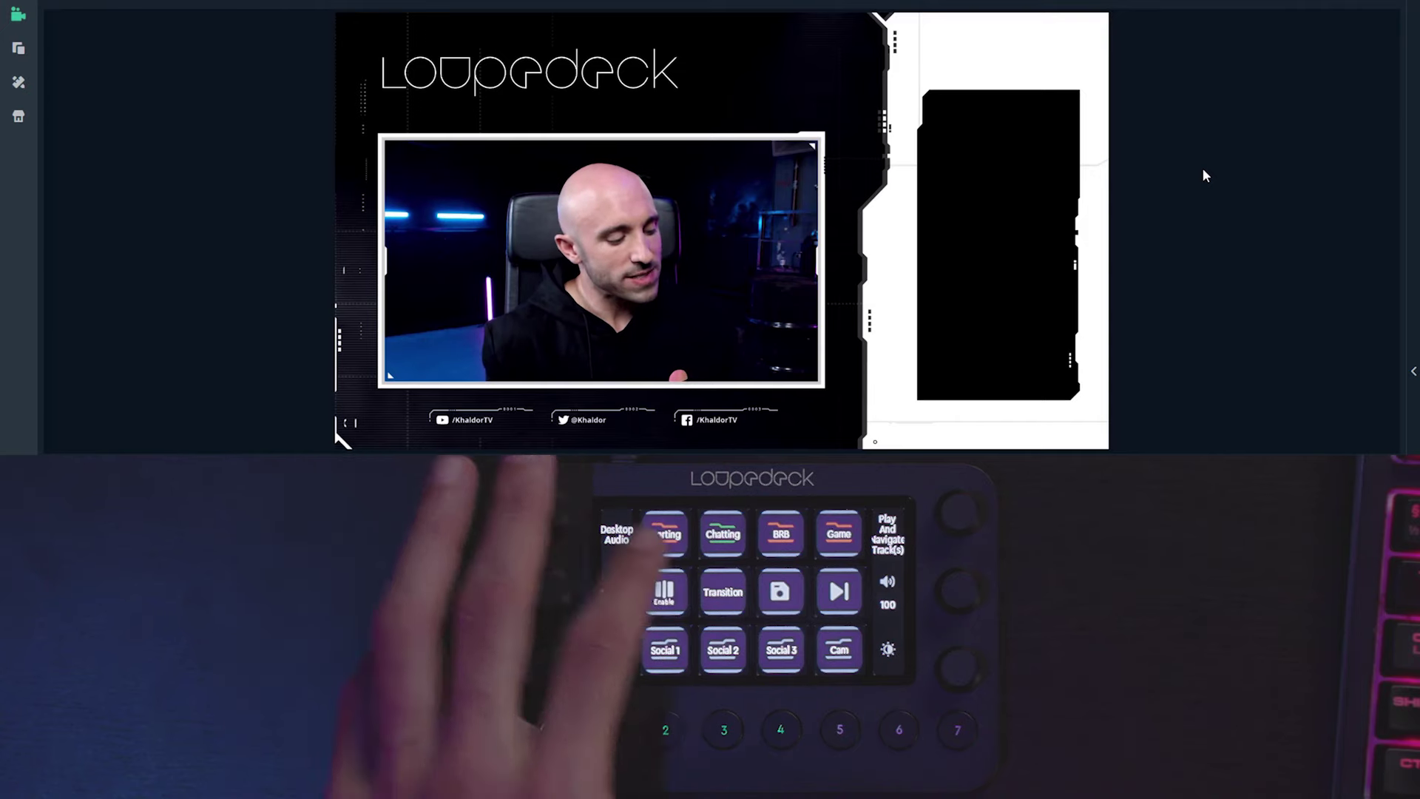
Turn on Streamlabs OBS studio mode with Ctrl+Shift+S.
key(ctrl+shift+s)
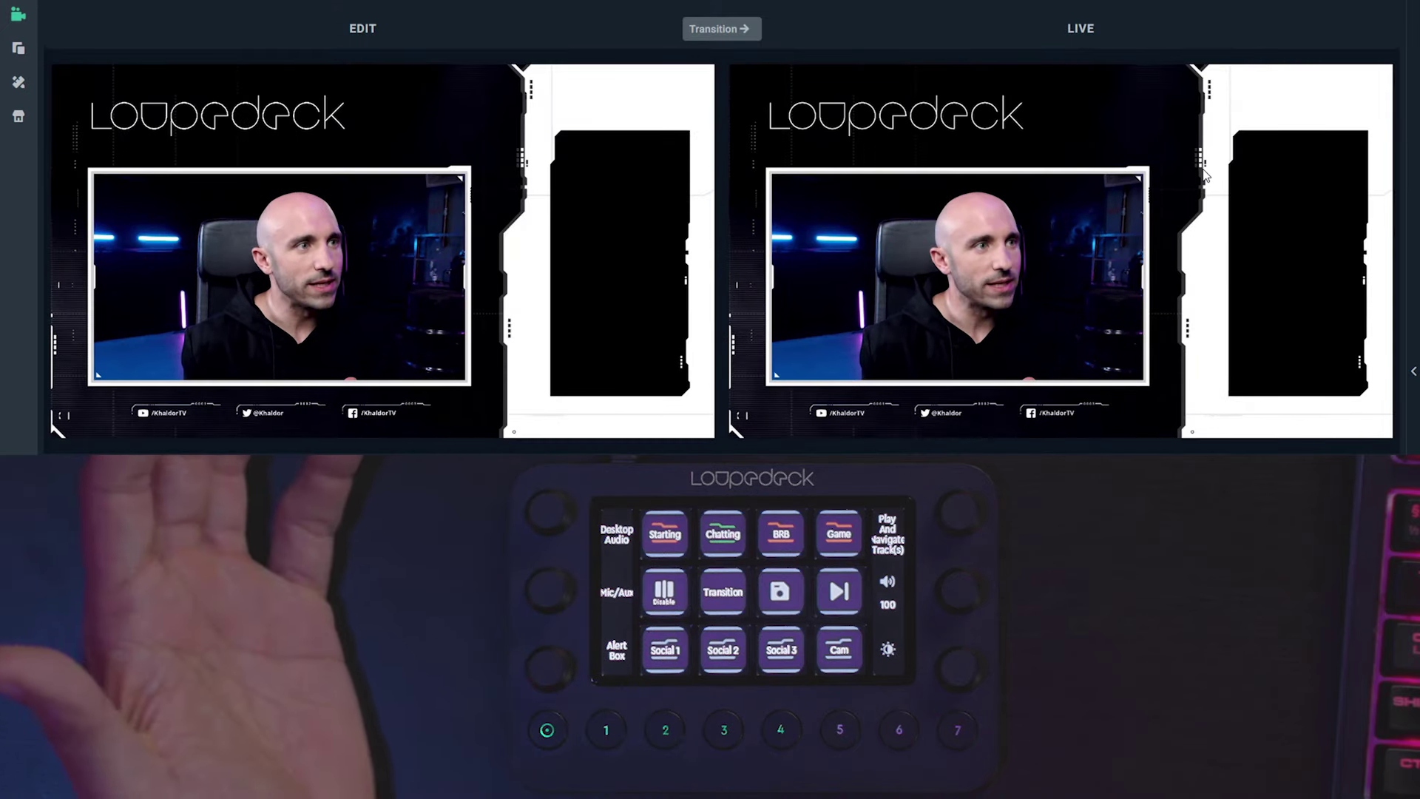